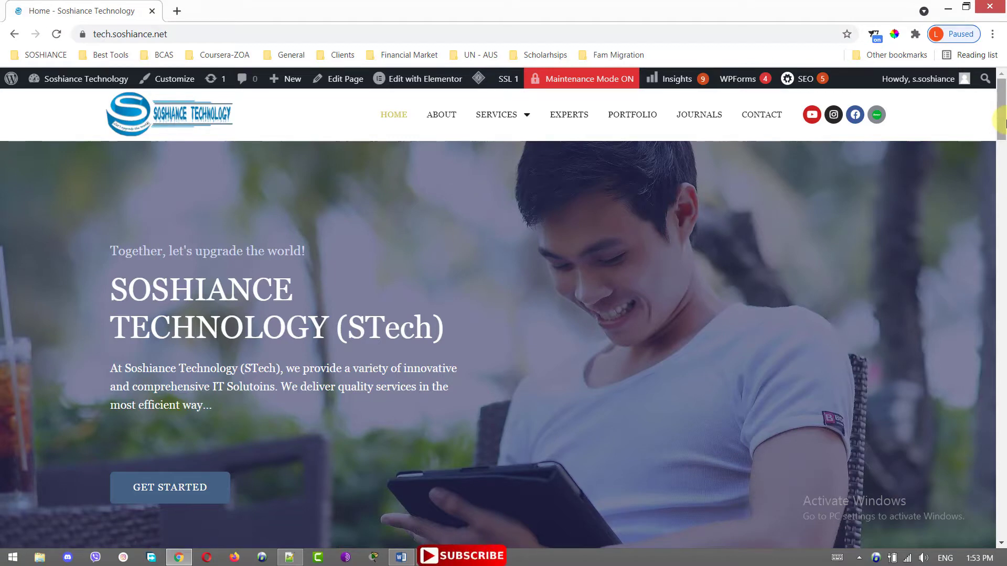
# Browse the home page, open the Services page and follow its Cyber Security & Firewall card to the matching section.
pyautogui.moveTo(1001, 122); pyautogui.dragTo(1002, 253)
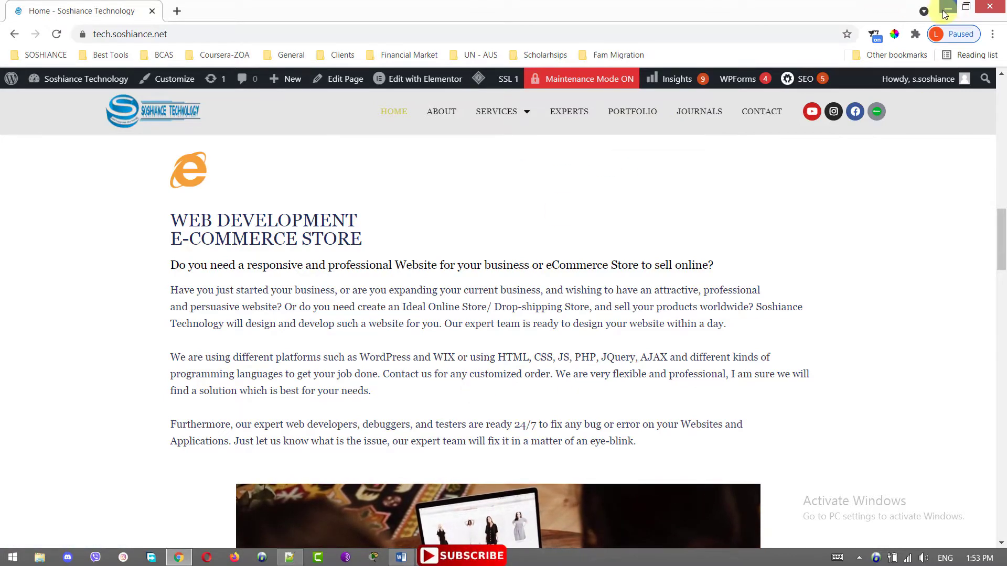
pyautogui.moveTo(1001, 238); pyautogui.dragTo(999, 109)
pyautogui.click(491, 119)
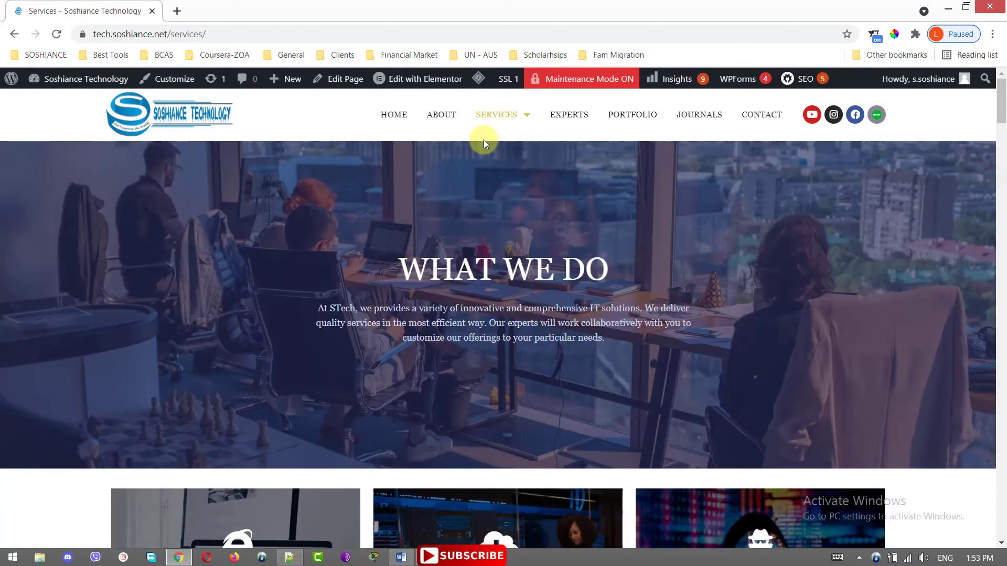
pyautogui.moveTo(1002, 108); pyautogui.dragTo(1002, 142)
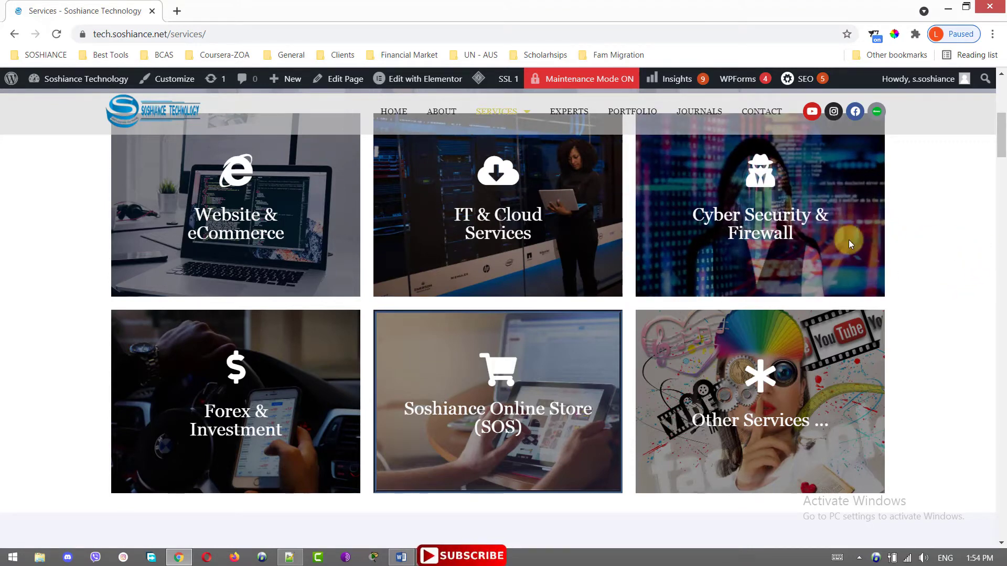
pyautogui.click(761, 214)
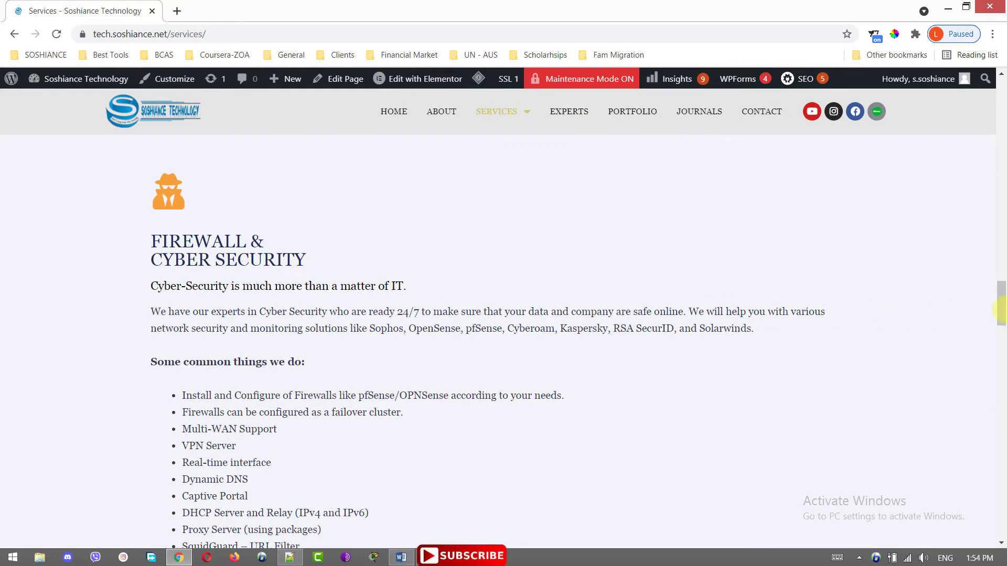
pyautogui.moveTo(1002, 311); pyautogui.dragTo(1001, 89)
# Follow the IT & Cloud sub-item of Services to its section and look over the text there.
pyautogui.moveTo(514, 120)
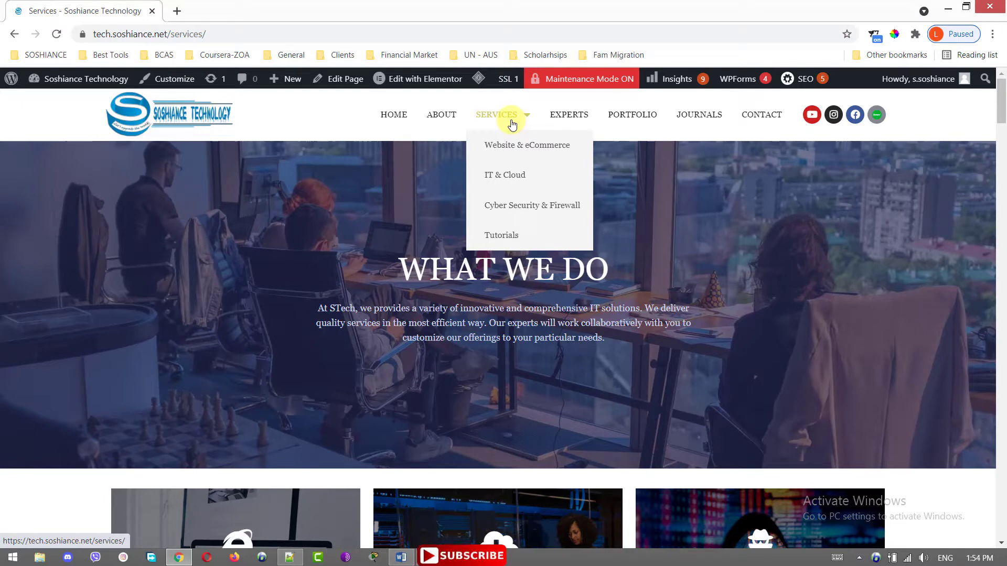
pyautogui.click(525, 181)
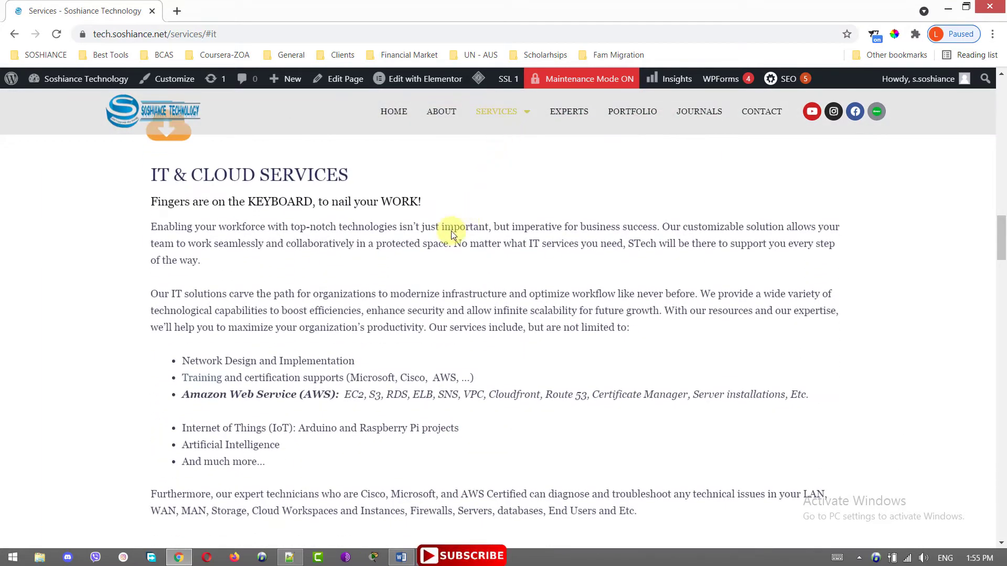
pyautogui.moveTo(188, 176); pyautogui.dragTo(716, 494)
pyautogui.click(877, 258)
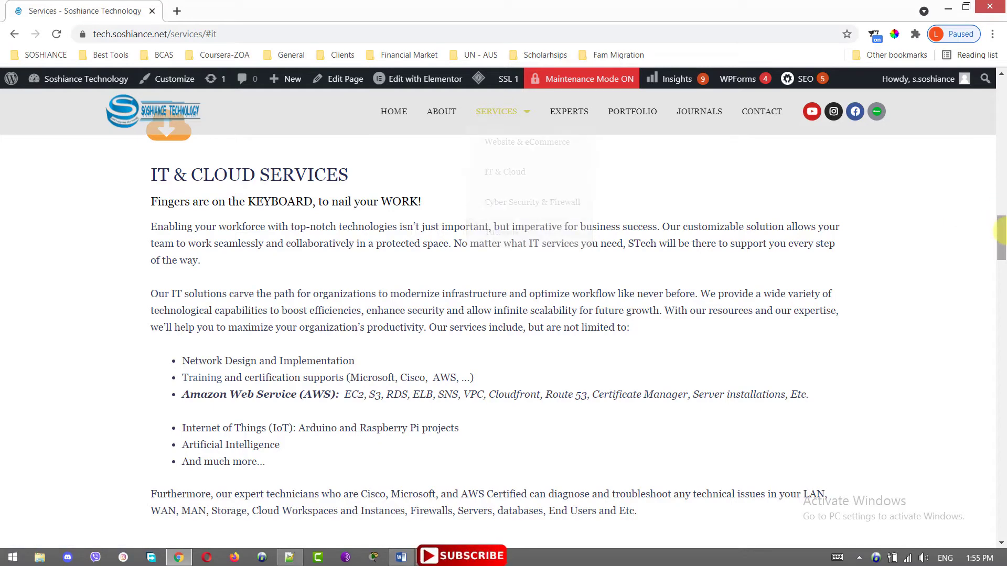
# Examine the Forex & Investment section of the Services page, including its heading.
pyautogui.moveTo(1000, 230); pyautogui.dragTo(1002, 376)
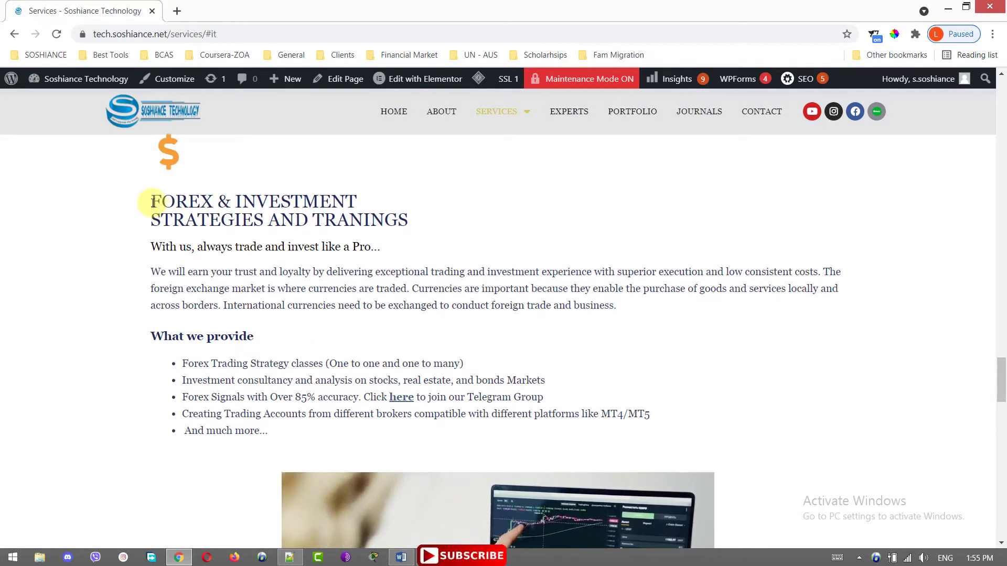
pyautogui.moveTo(151, 202); pyautogui.dragTo(407, 224)
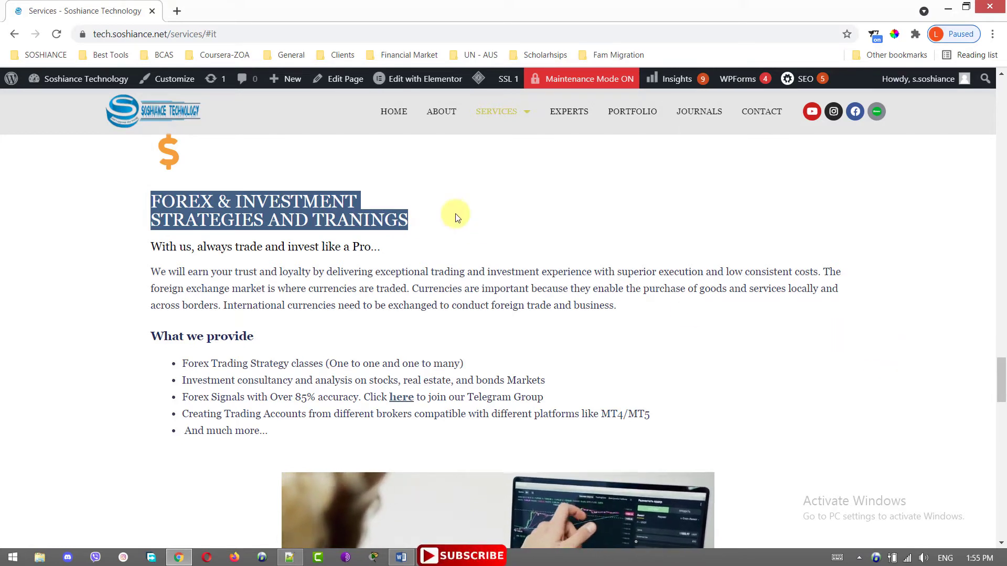
pyautogui.click(147, 196)
pyautogui.moveTo(180, 199); pyautogui.dragTo(428, 231)
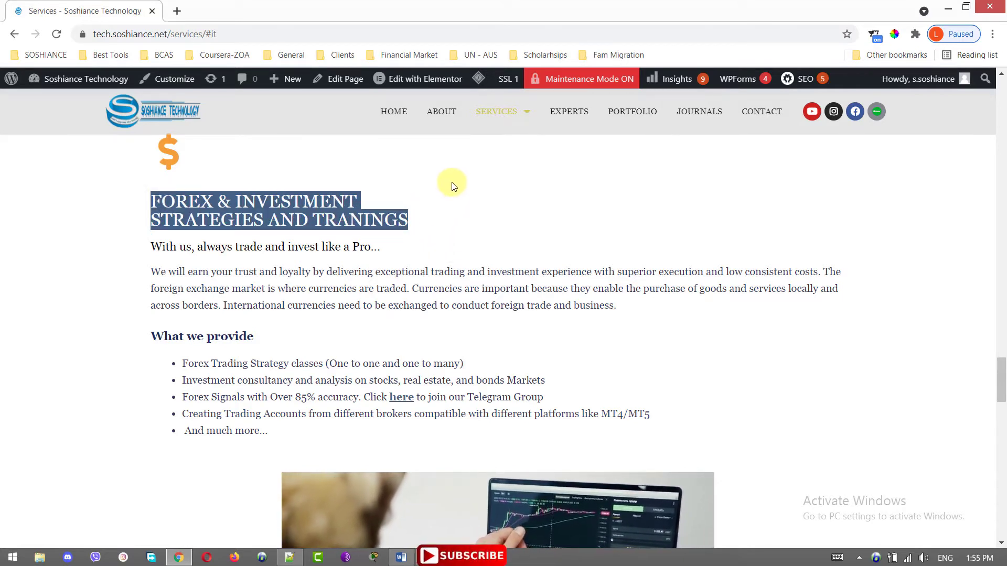
pyautogui.moveTo(506, 119)
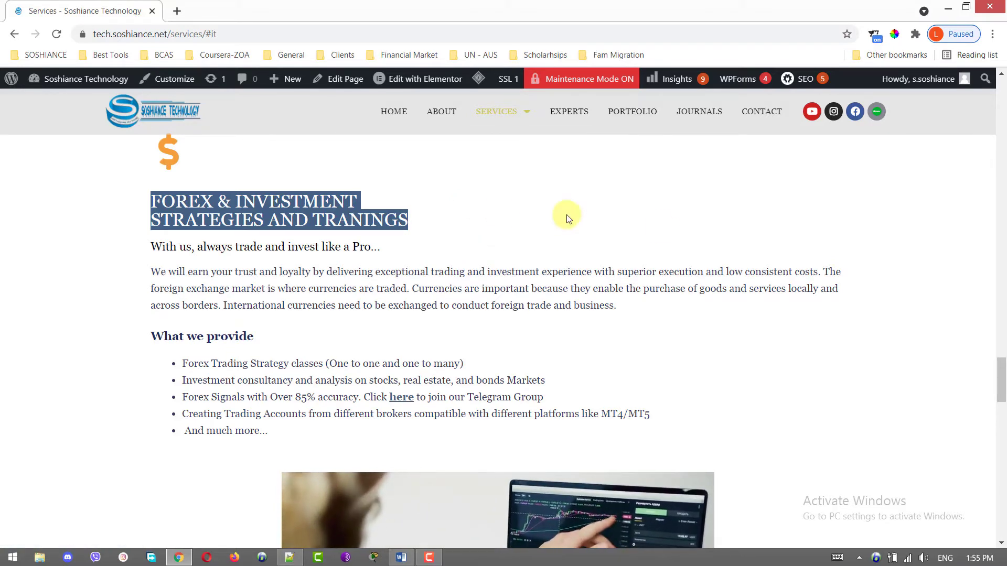
pyautogui.moveTo(1006, 384); pyautogui.dragTo(1005, 88)
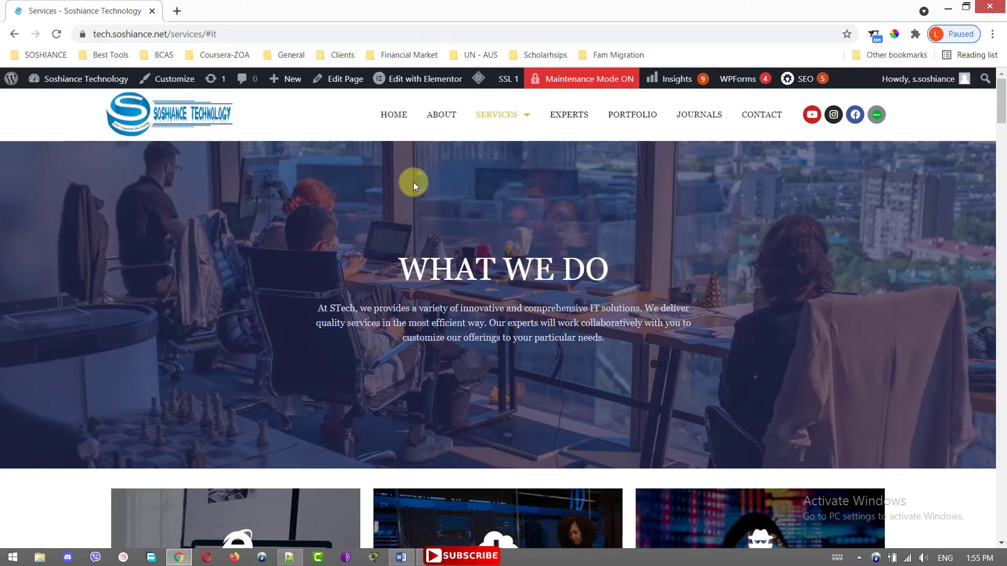
# Open the WordPress dashboard in a separate browser tab, placed first, and open the Services page for editing in Elementor.
pyautogui.moveTo(71, 81)
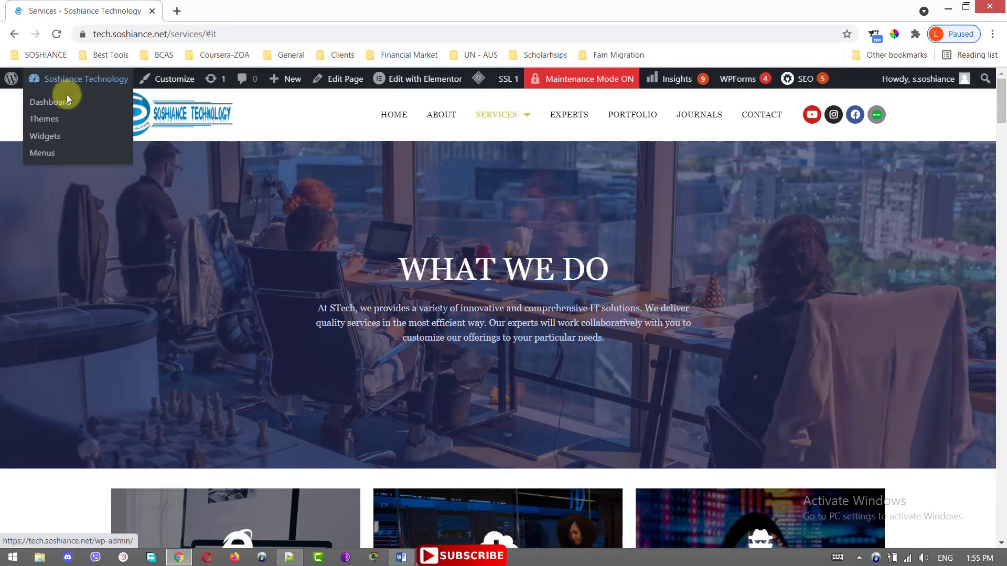
pyautogui.middleClick(64, 103)
pyautogui.moveTo(212, 9); pyautogui.dragTo(78, 7)
pyautogui.click(293, 5)
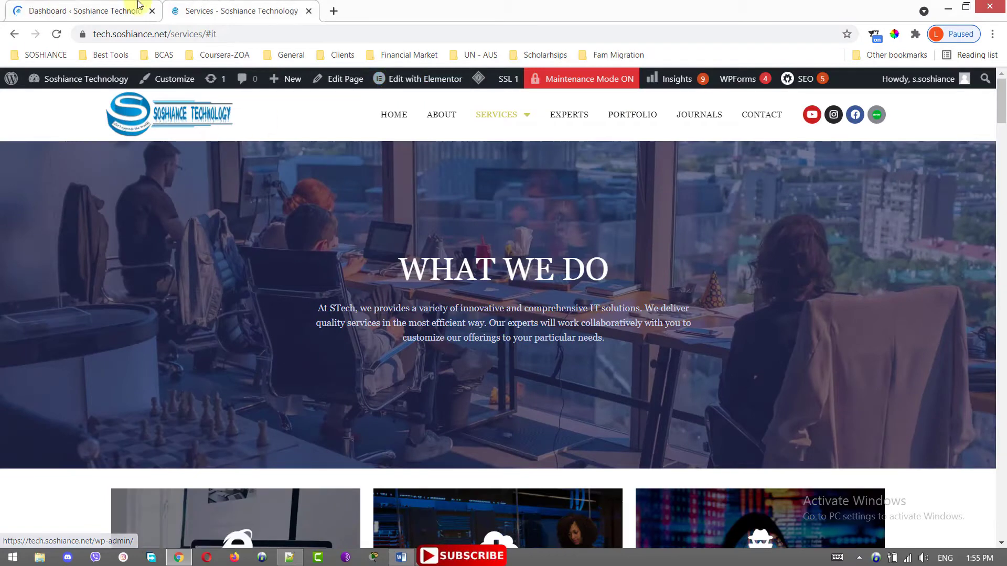
pyautogui.click(427, 85)
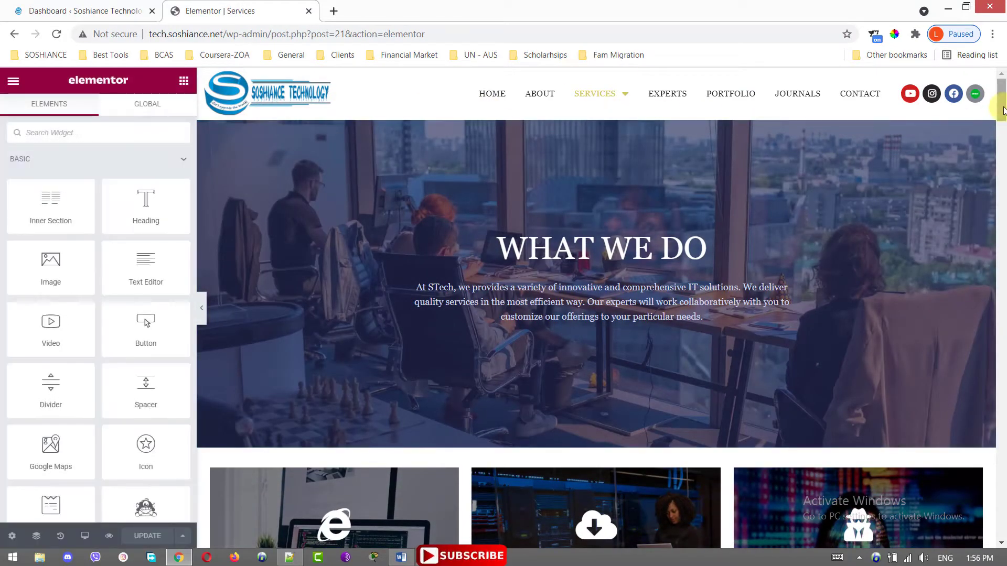
# Set the CSS ID of the Forex & Investment section to fx and update the page.
pyautogui.moveTo(1004, 108); pyautogui.dragTo(1004, 371)
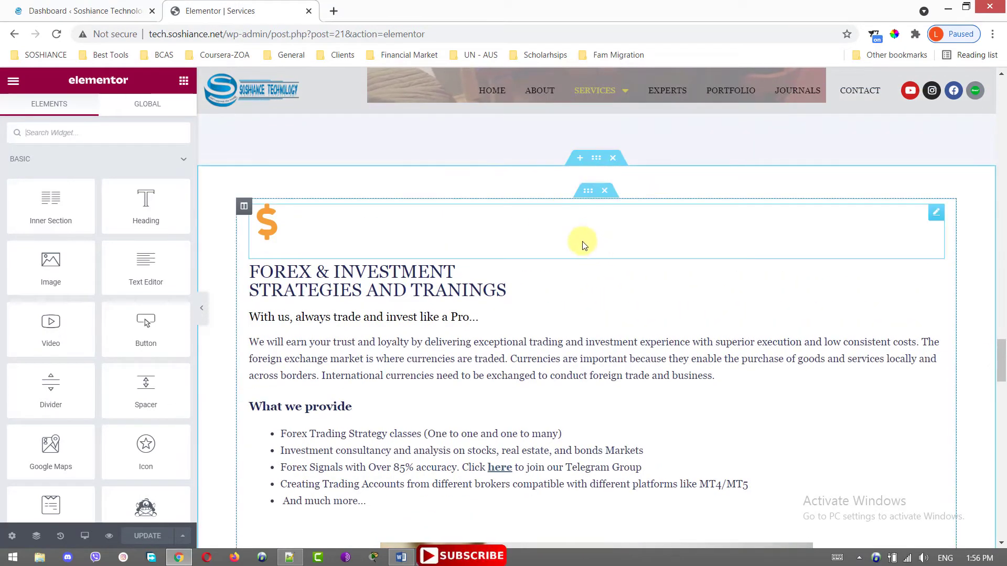
pyautogui.click(593, 167)
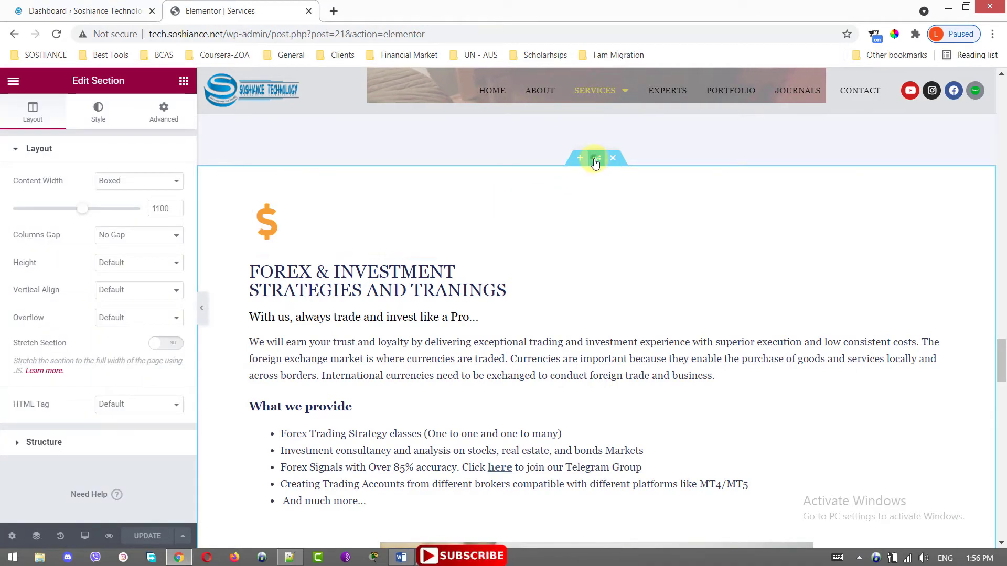
pyautogui.click(164, 121)
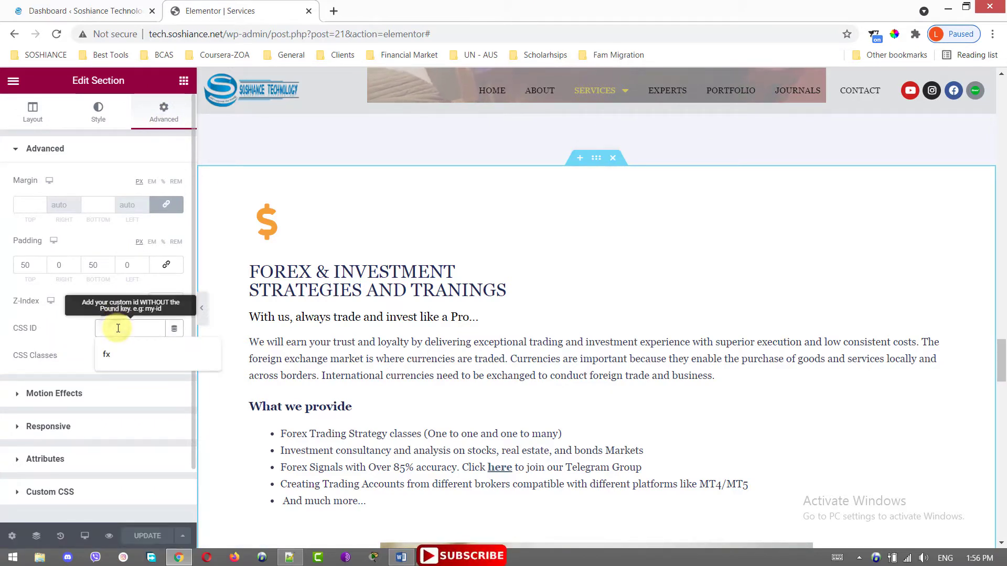
pyautogui.click(117, 355)
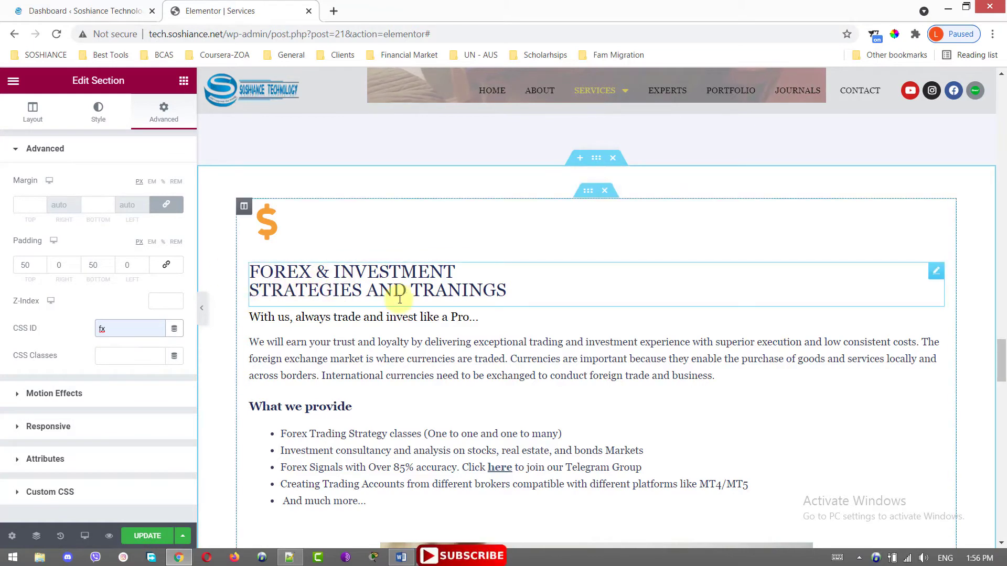
pyautogui.moveTo(124, 326); pyautogui.dragTo(83, 333)
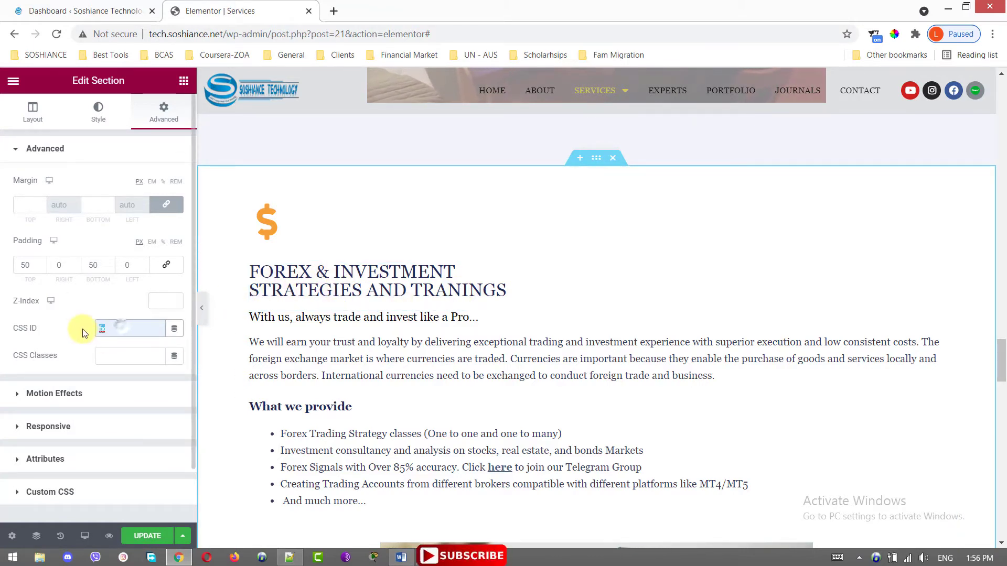
pyautogui.click(126, 328)
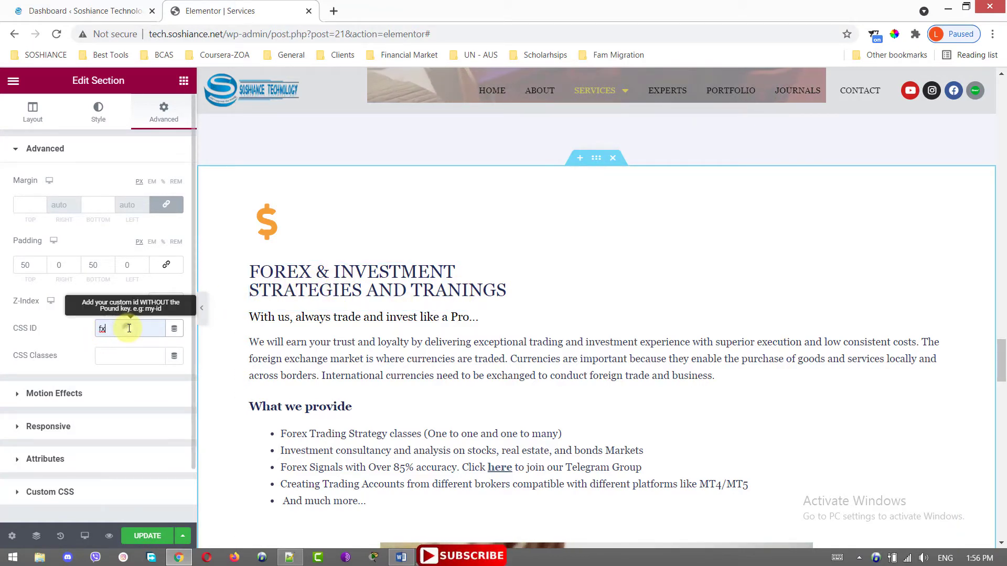
pyautogui.click(148, 537)
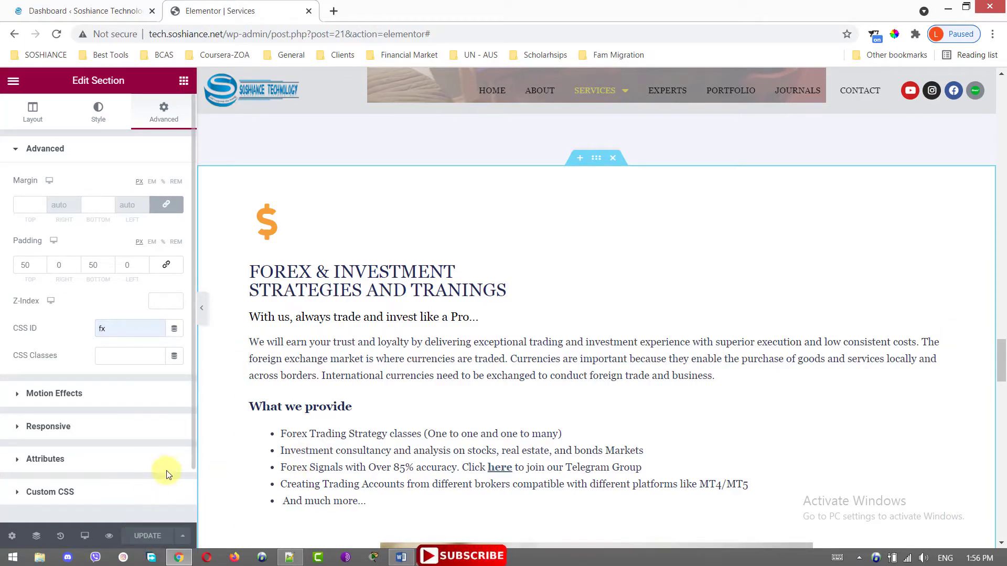
# Add a Menu Anchor widget above the dollar icon in the Forex & Investment section and delete it again.
pyautogui.click(179, 82)
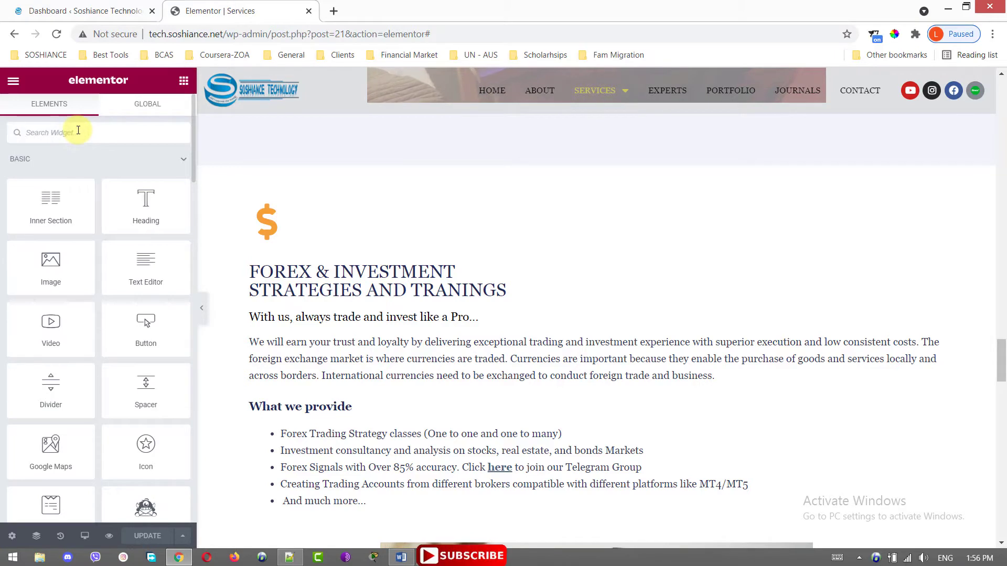
pyautogui.click(78, 132)
pyautogui.write('anch')
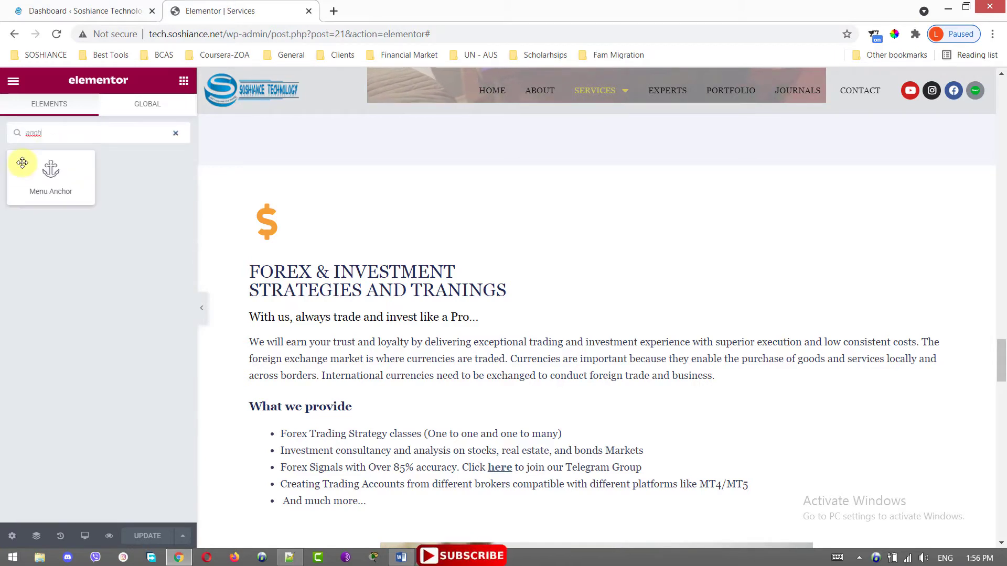
pyautogui.moveTo(45, 177); pyautogui.dragTo(587, 212)
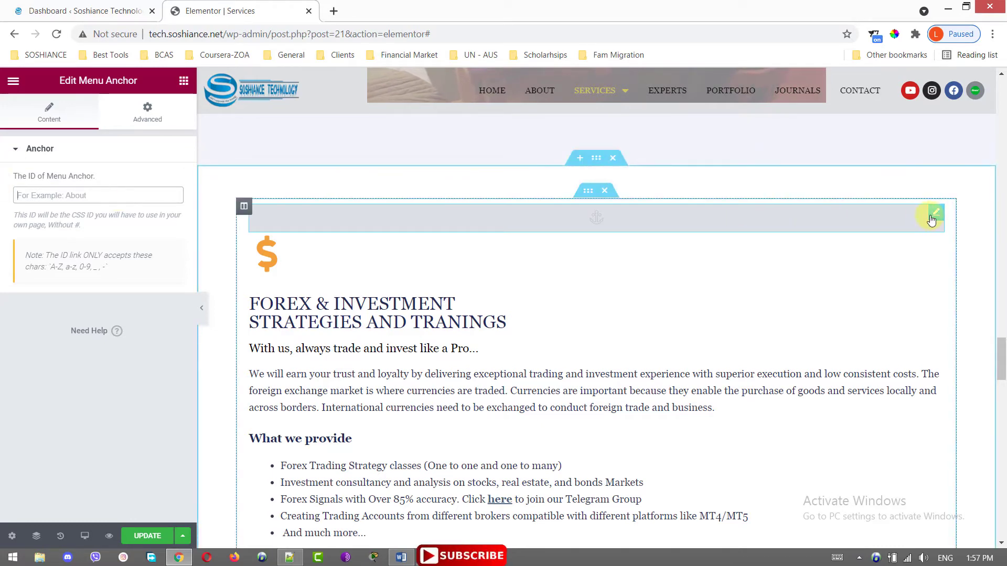
pyautogui.rightClick(932, 215)
pyautogui.click(915, 401)
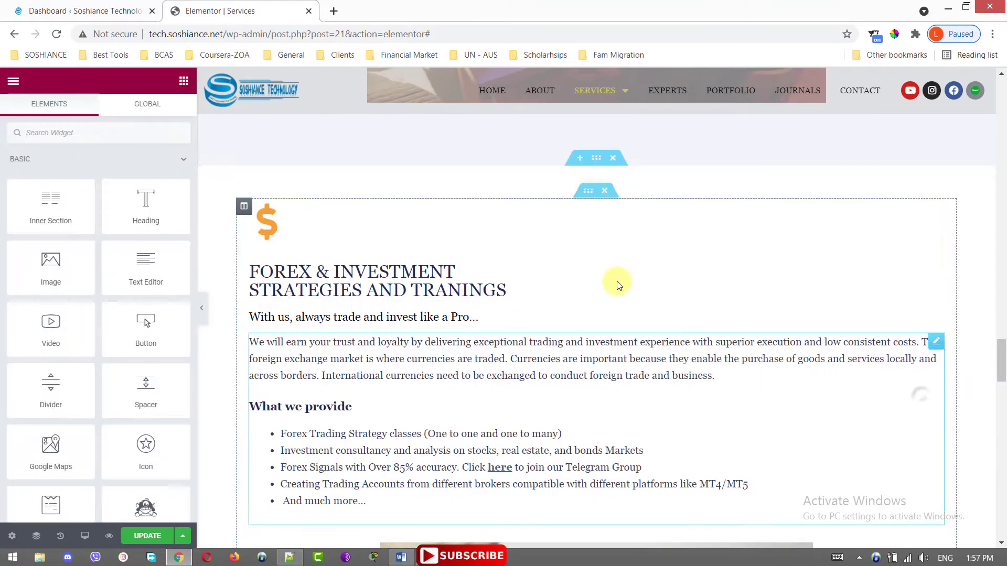
# Re-enter fx as the Forex & Investment section's CSS ID and save the Services page again.
pyautogui.click(596, 158)
pyautogui.click(136, 328)
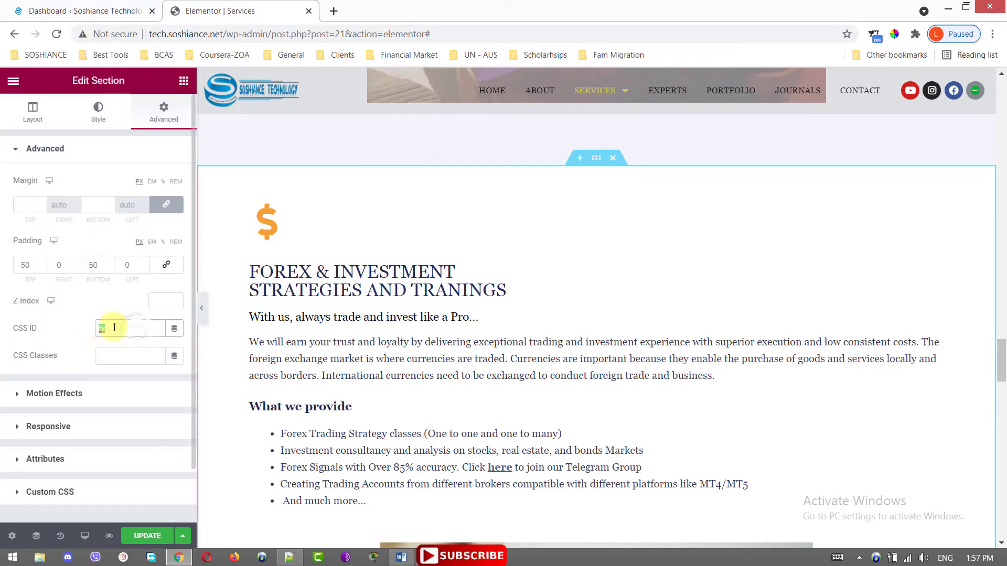
pyautogui.write('fx')
pyautogui.click(141, 536)
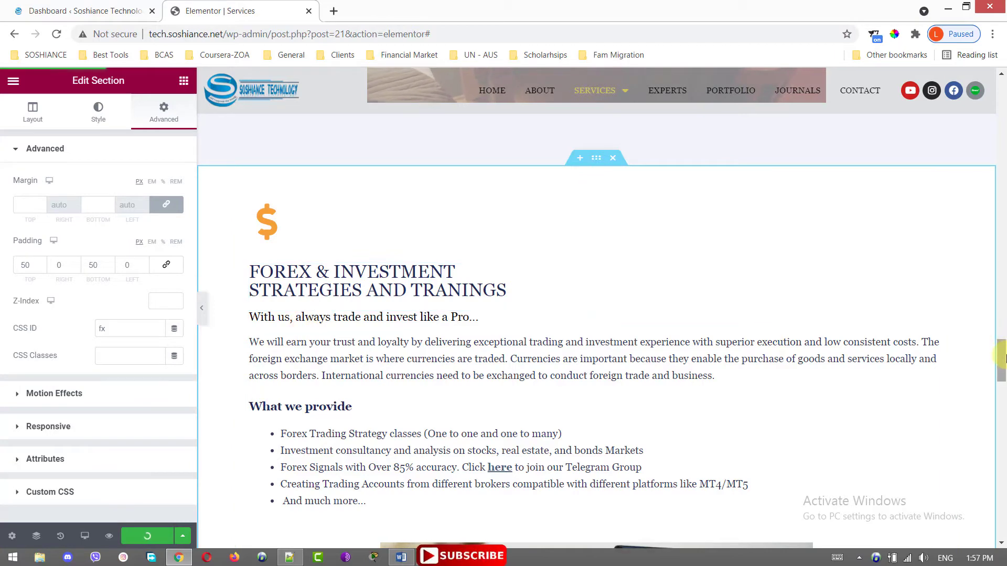
pyautogui.moveTo(1004, 359); pyautogui.dragTo(1001, 90)
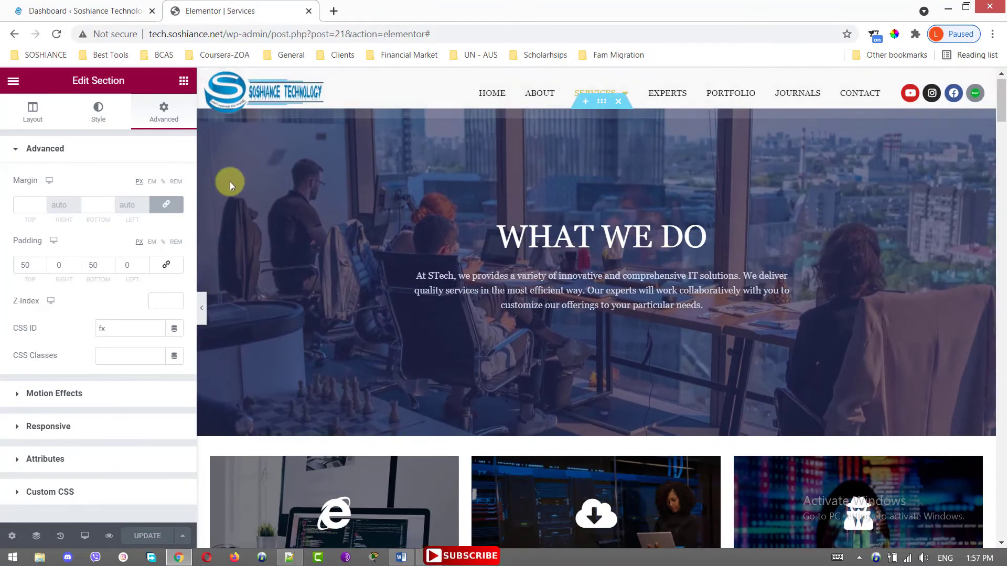
# Switch to the WordPress dashboard, open the menu editor and show the Top Nav items under Services.
pyautogui.click(97, 5)
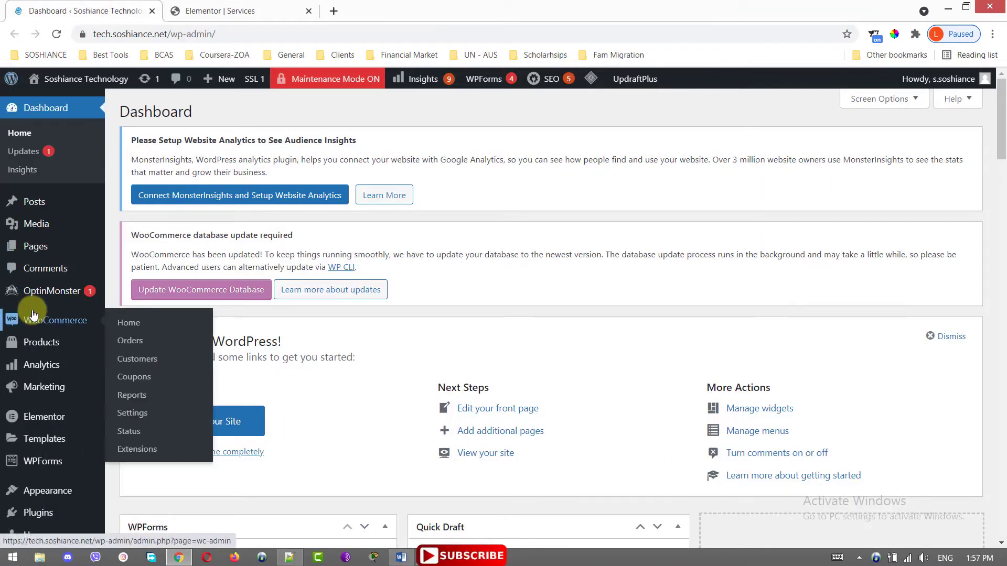
pyautogui.scroll(-4, 49, 385)
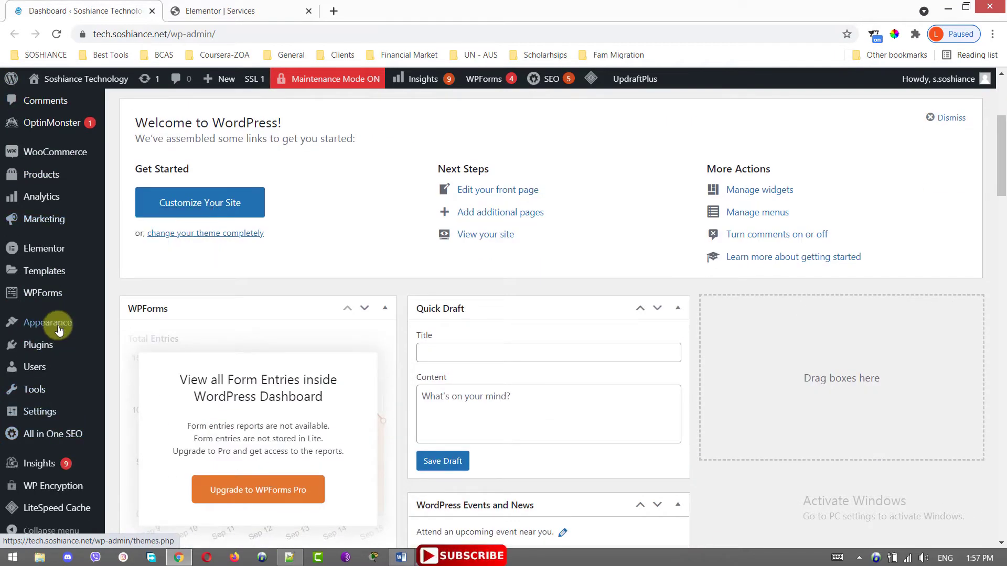
pyautogui.moveTo(66, 326)
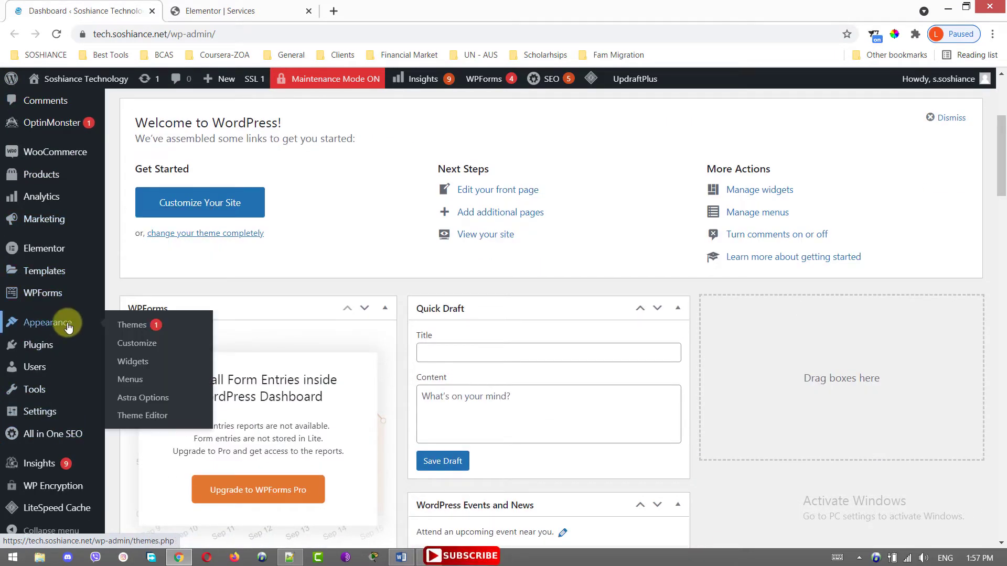
pyautogui.click(132, 380)
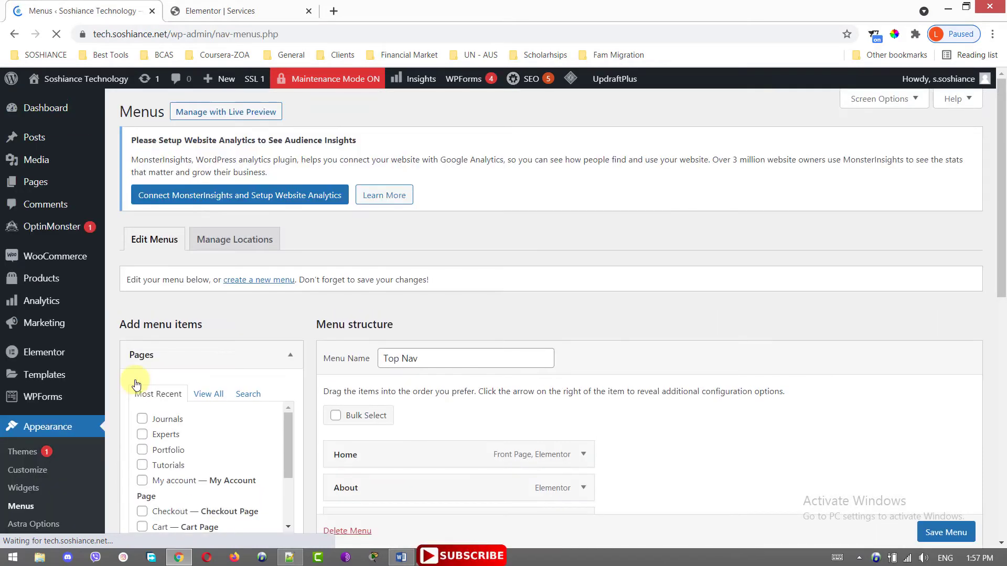
pyautogui.moveTo(1002, 250); pyautogui.dragTo(1001, 373)
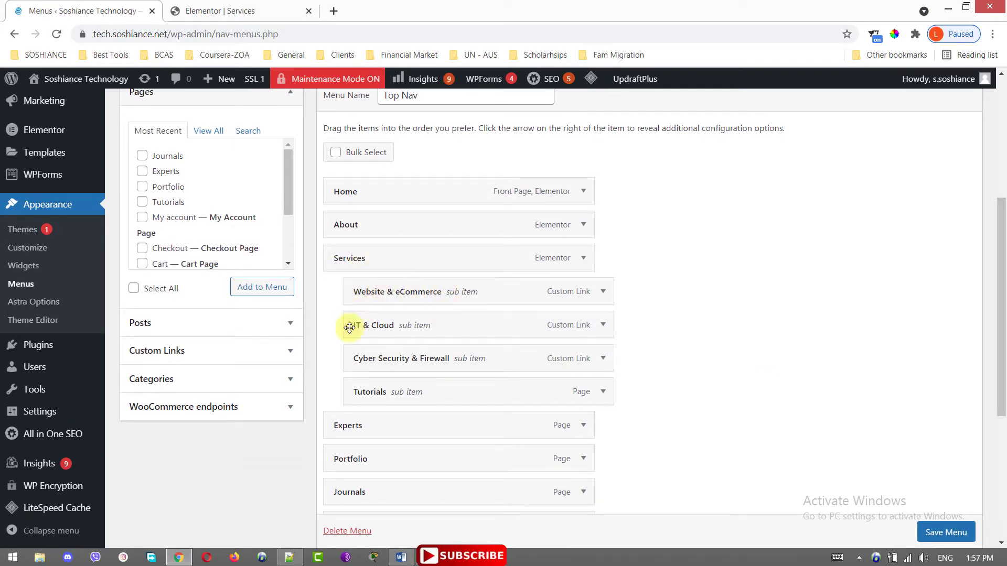
pyautogui.scroll(-1, 286, 276)
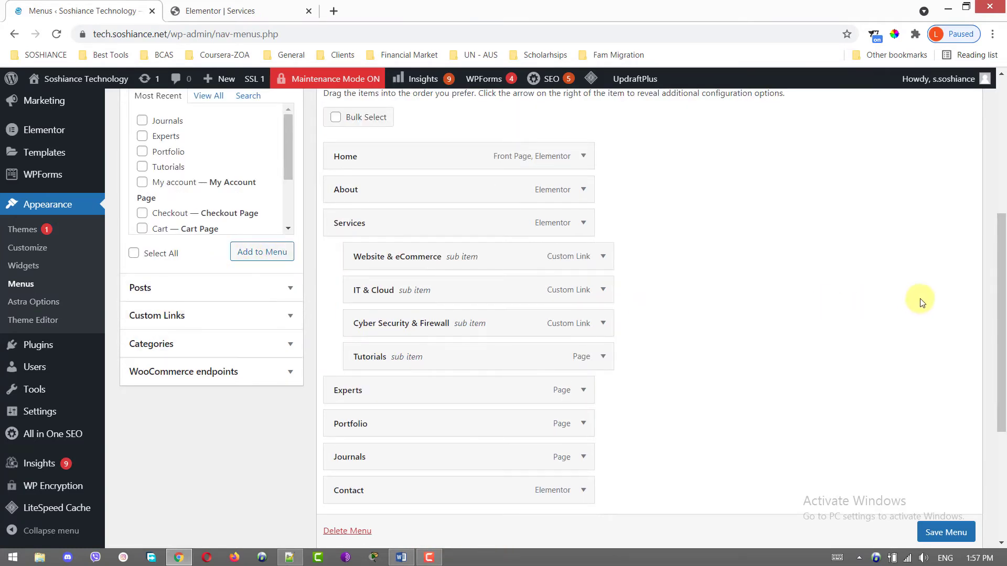
# Add a custom link with the URL /services#fx and the link text Forex & Investment to the Top Nav menu.
pyautogui.scroll(1, 1002, 309)
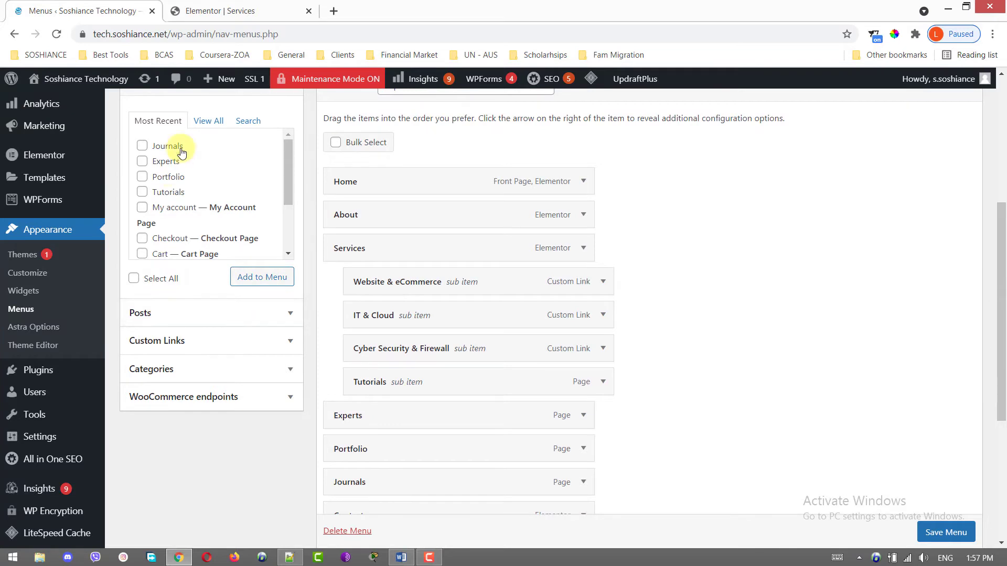
pyautogui.click(219, 346)
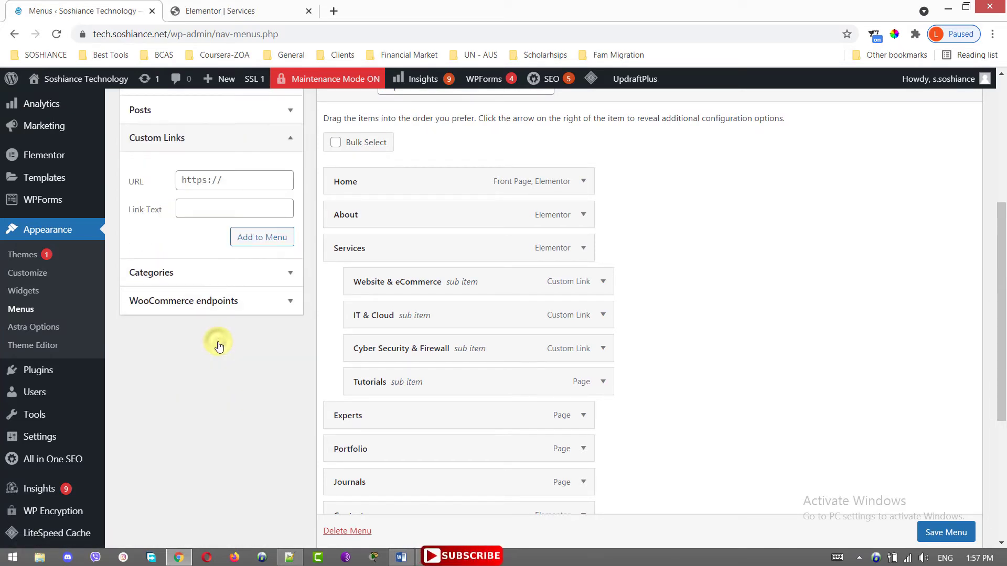
pyautogui.scroll(1, 1000, 357)
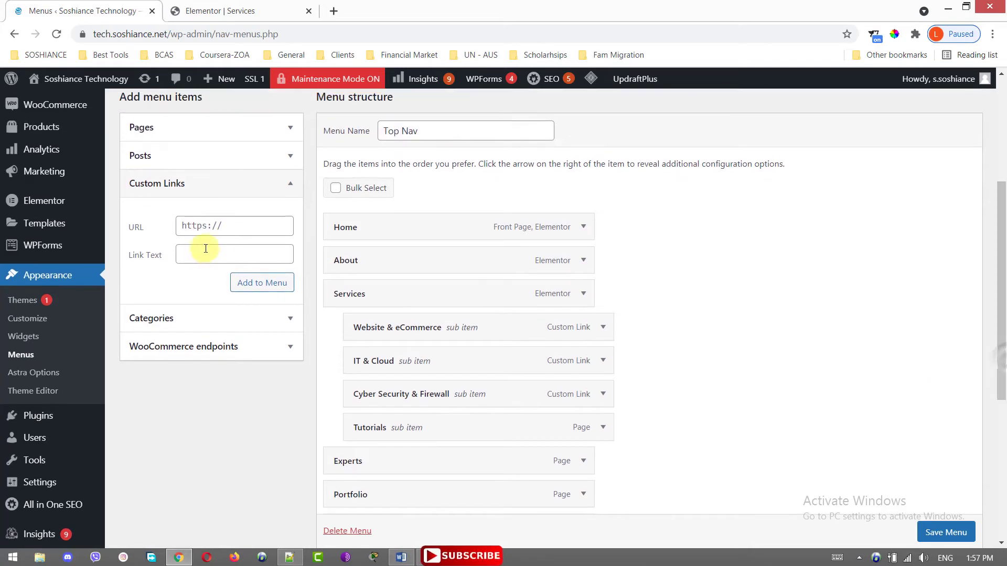
pyautogui.click(220, 229)
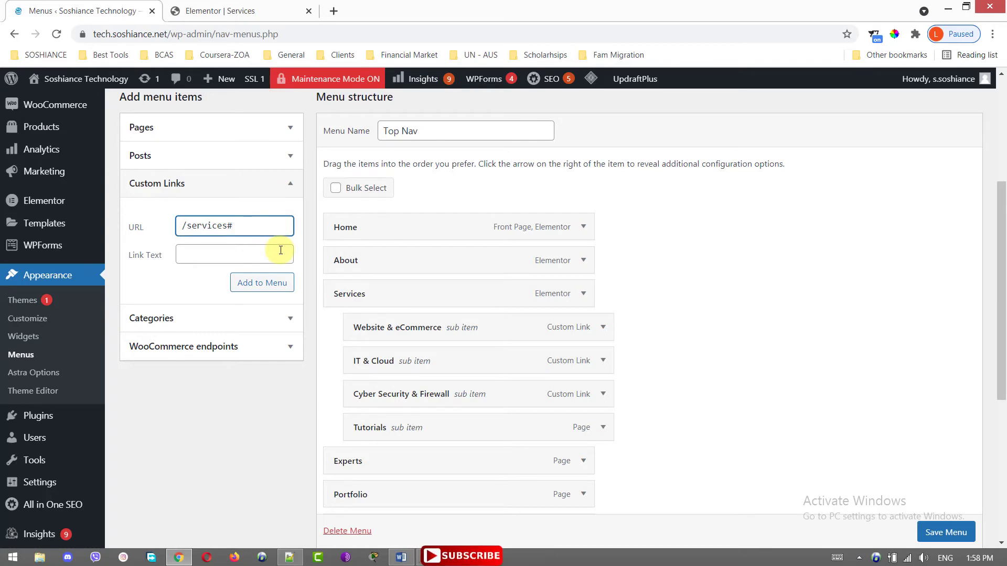
pyautogui.write('x')
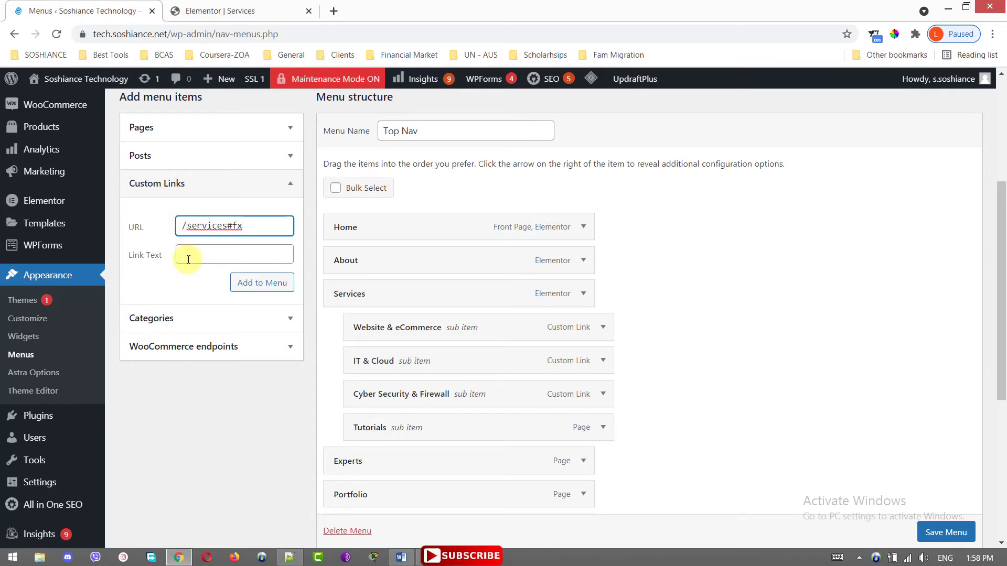
pyautogui.moveTo(188, 226); pyautogui.dragTo(253, 227)
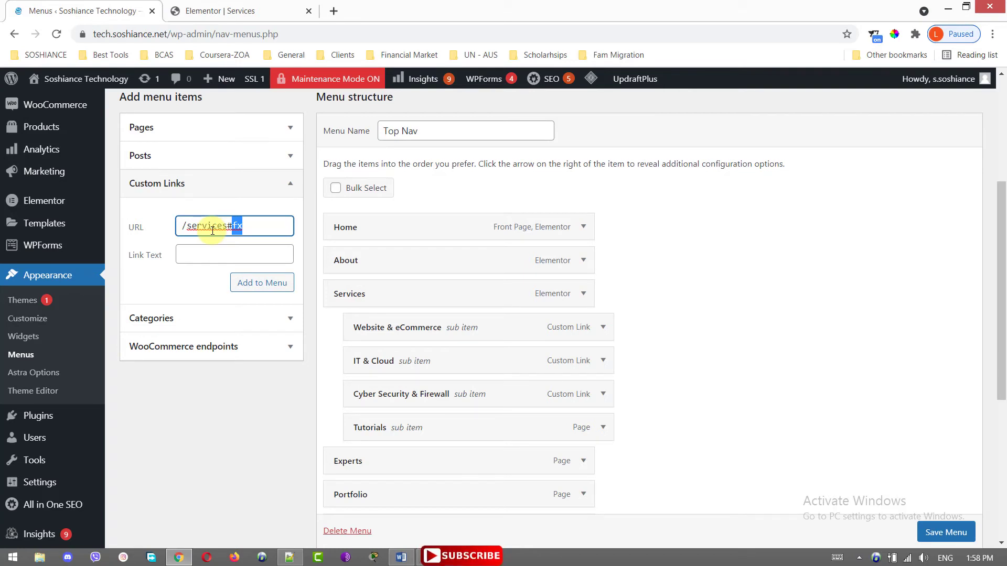
pyautogui.click(181, 226)
pyautogui.moveTo(181, 226); pyautogui.dragTo(274, 225)
pyautogui.click(231, 254)
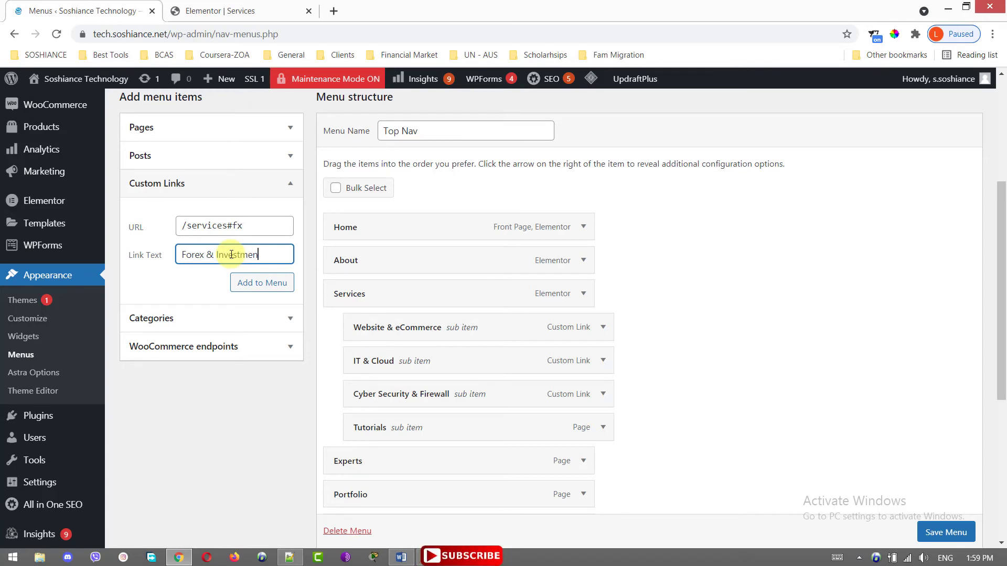
pyautogui.click(267, 288)
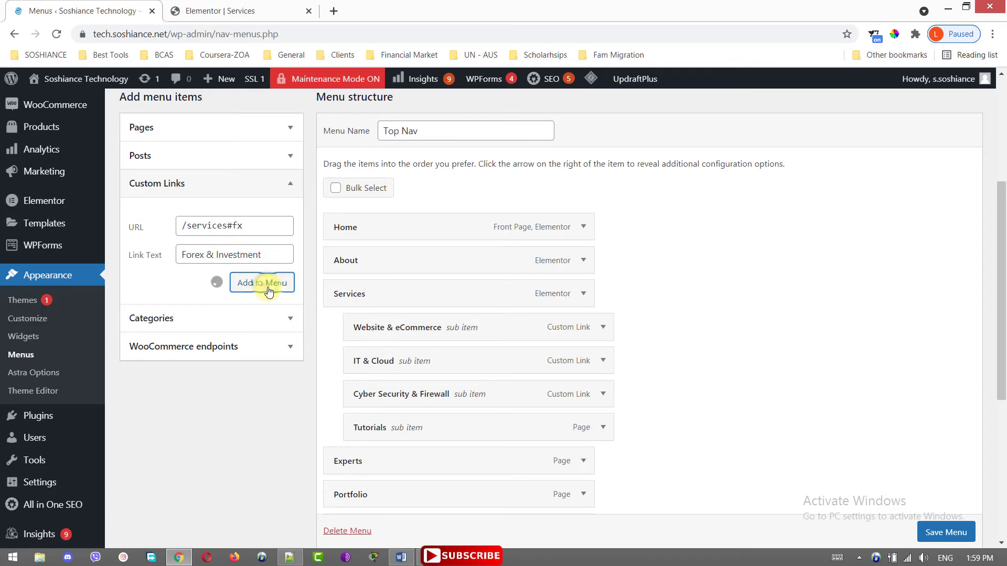
# Place the Forex & Investment item under Services, between Cyber Security & Firewall and Tutorials, and save the menu.
pyautogui.moveTo(1004, 271); pyautogui.dragTo(1005, 317)
pyautogui.moveTo(416, 485); pyautogui.dragTo(431, 327)
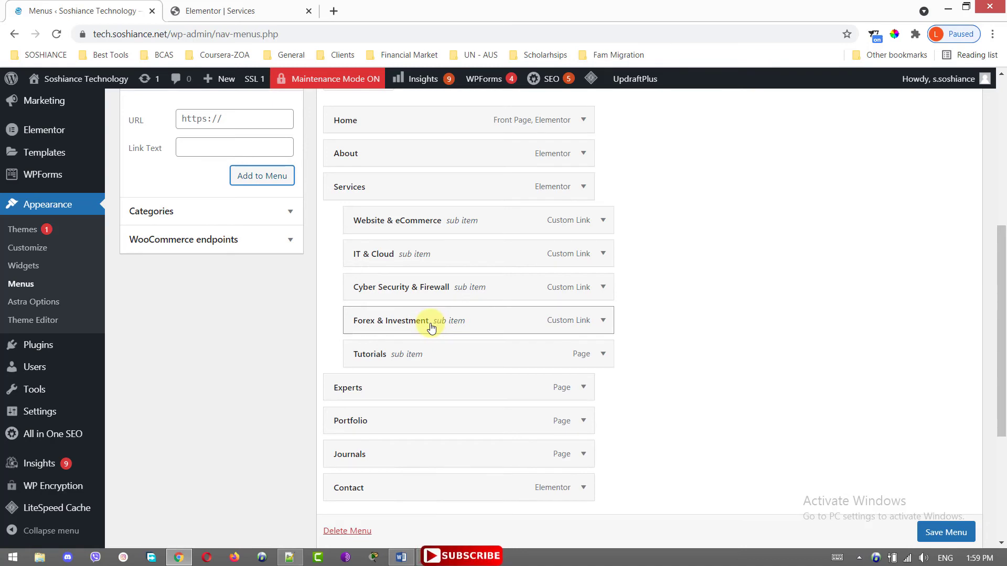
pyautogui.click(960, 535)
pyautogui.click(960, 535)
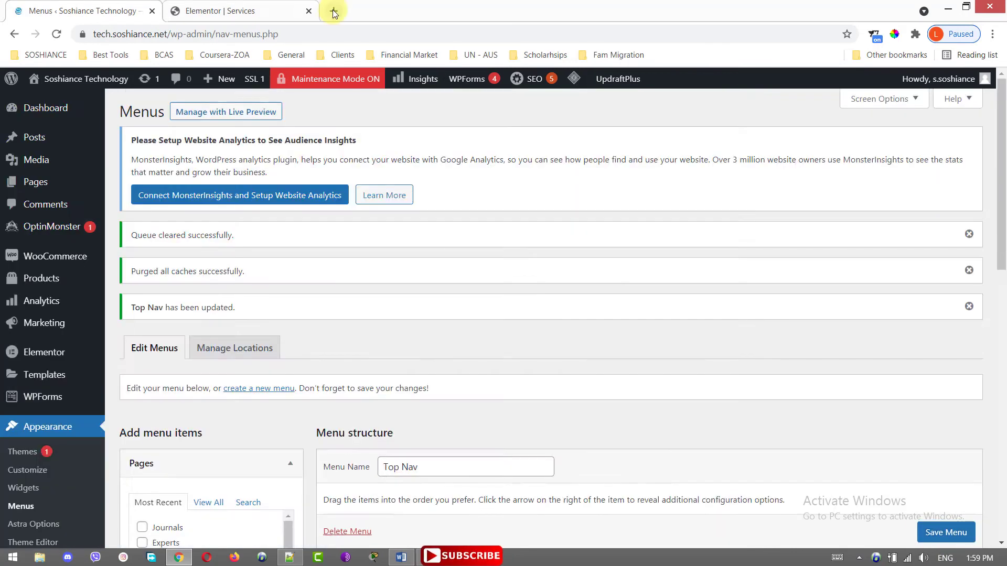
# Open tech.soshiance.net in a new browser tab and follow the Forex & Investment link under Services.
pyautogui.click(334, 11)
pyautogui.write('tech.soshiance.net')
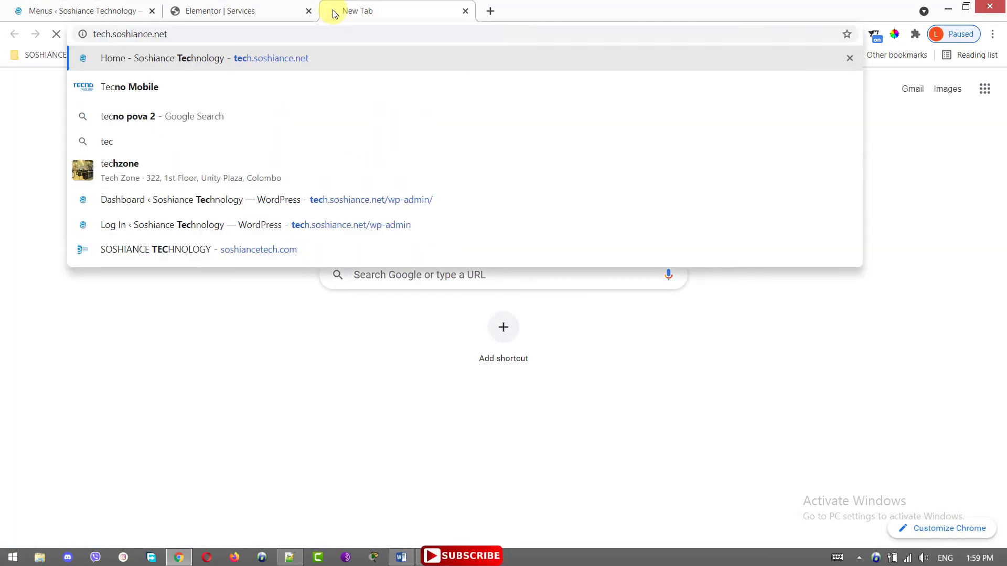
pyautogui.press('Return')
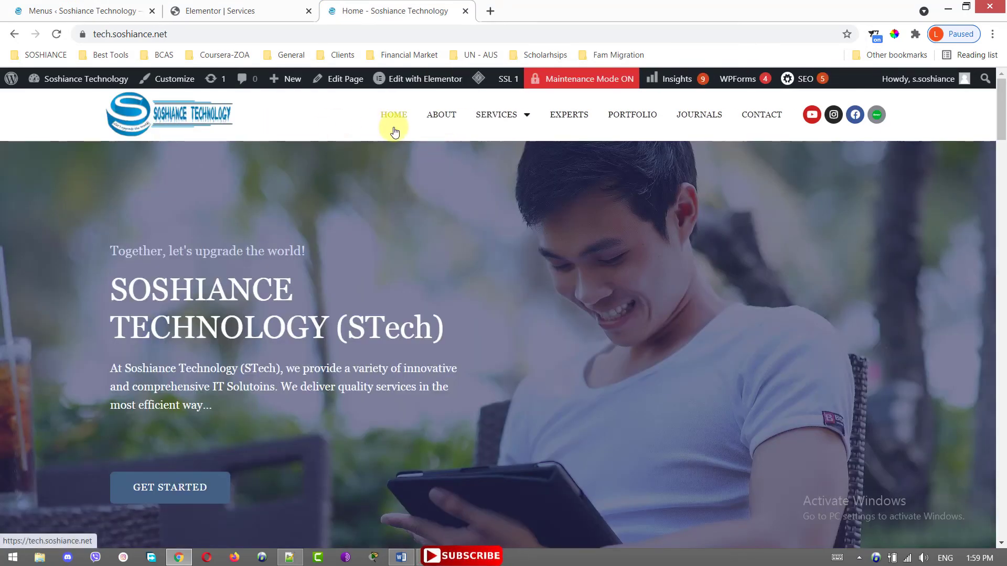
pyautogui.moveTo(493, 119)
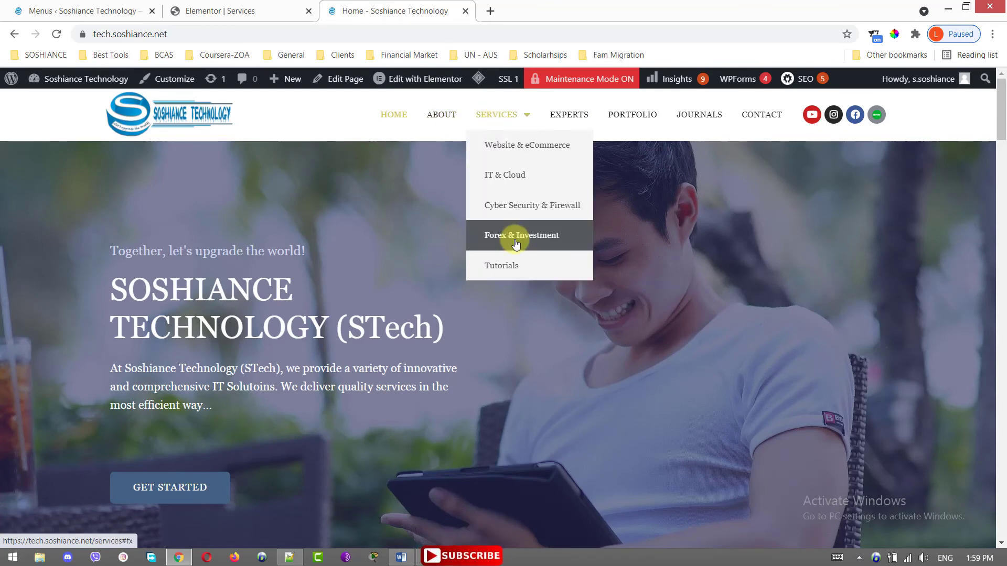
pyautogui.click(548, 243)
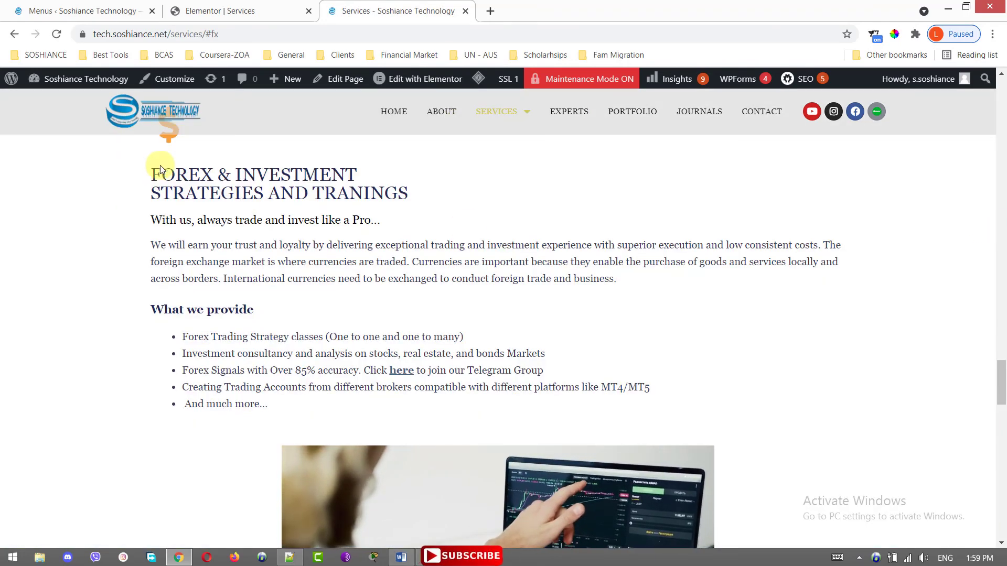
# Look over the Forex & Investment section's text and return to the start of the Services page.
pyautogui.moveTo(152, 169); pyautogui.dragTo(690, 420)
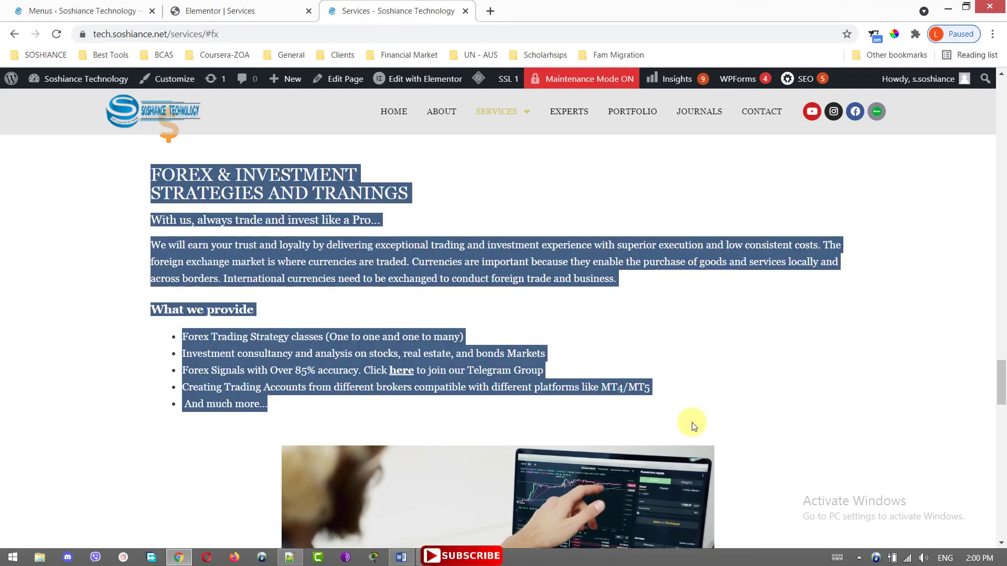
pyautogui.click(577, 288)
pyautogui.scroll(10, 559, 279)
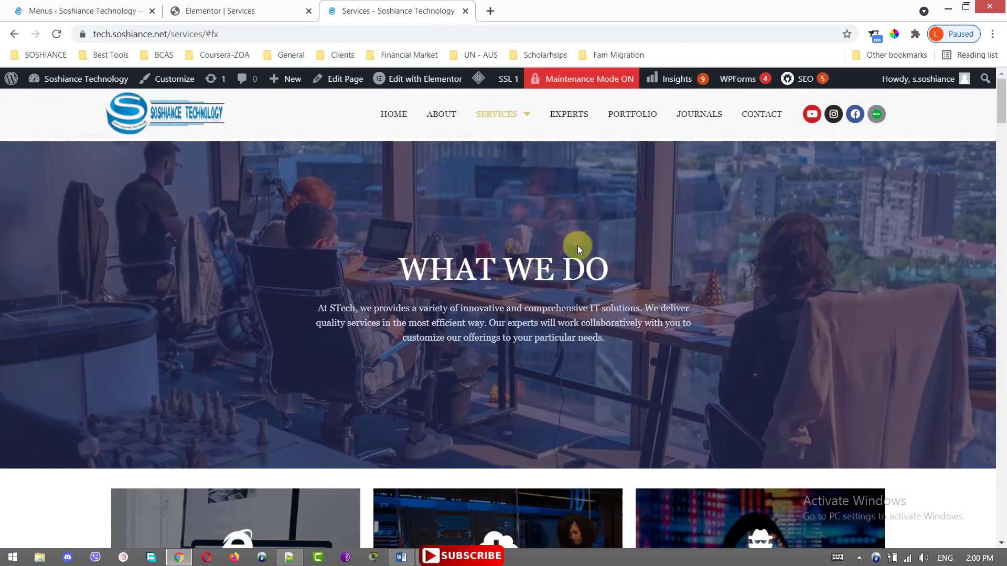
pyautogui.moveTo(1002, 105)
pyautogui.mouseDown()
pyautogui.moveTo(1004, 207)
pyautogui.moveTo(1003, 101)
pyautogui.mouseUp()
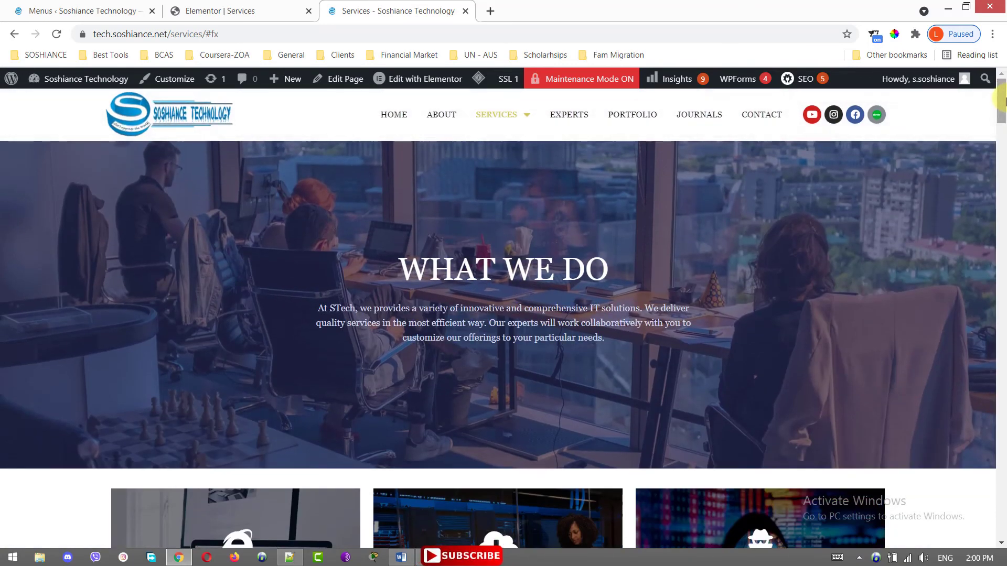